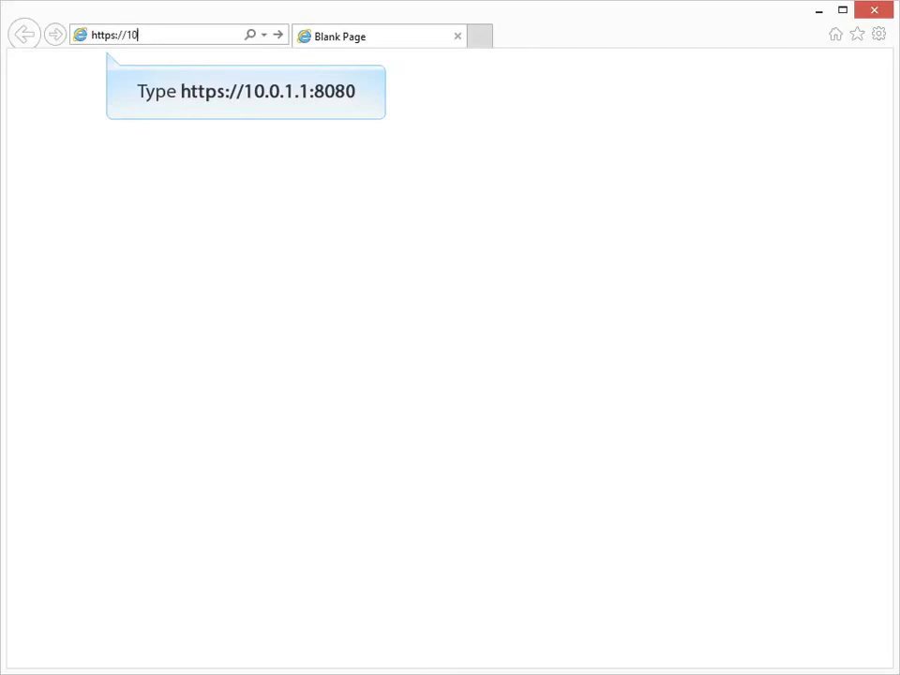
{"action": "type", "text": "1.1:8080"}
{"action": "key", "text": "Return"}
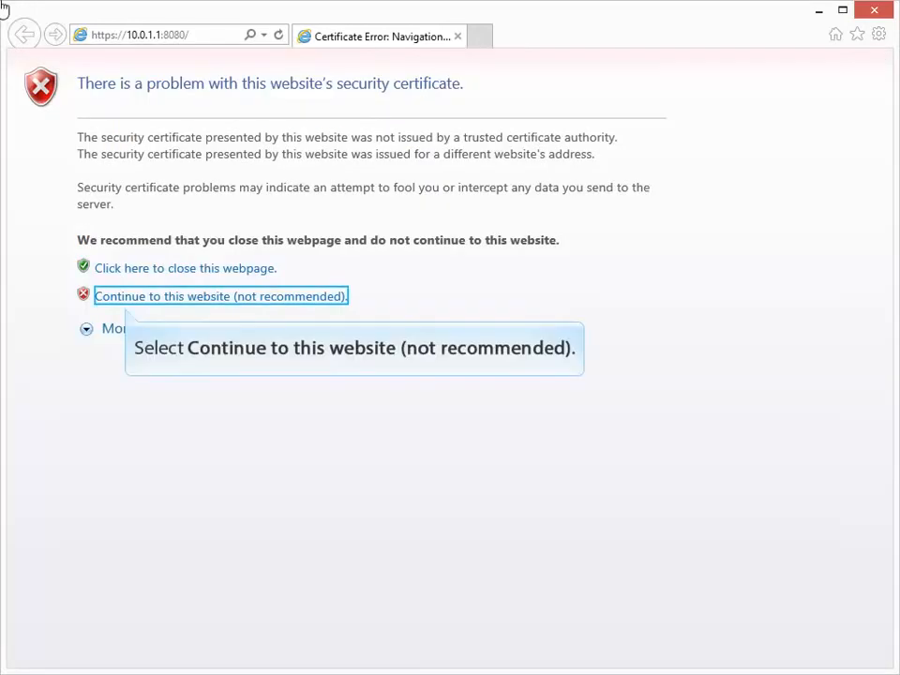
{"action": "left_click", "coordinate": [148, 297]}
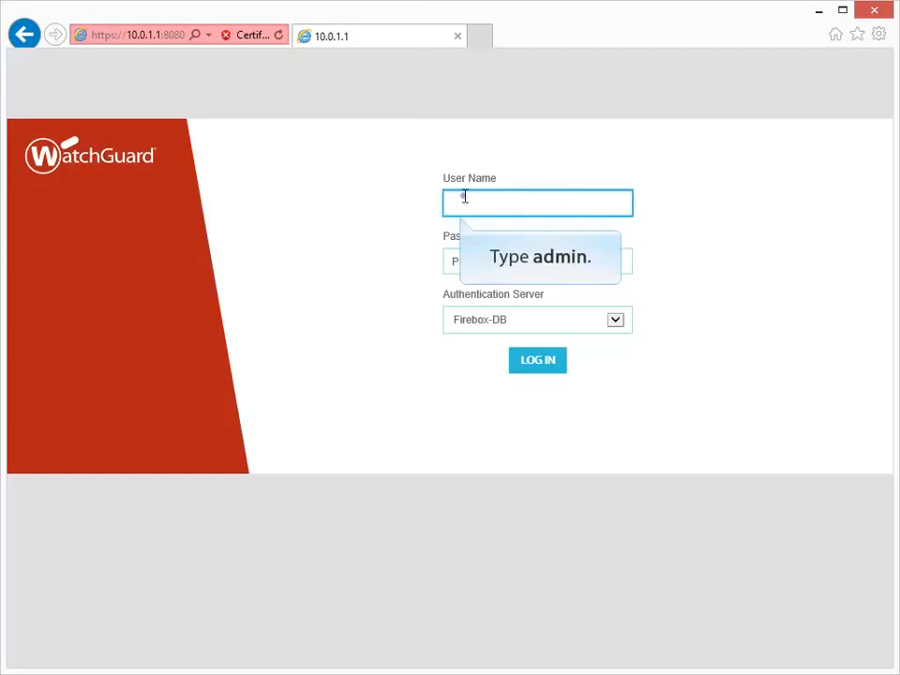
Step: Log in to the Firebox as user admin with the admin passphrase
{"action": "type", "text": "admin"}
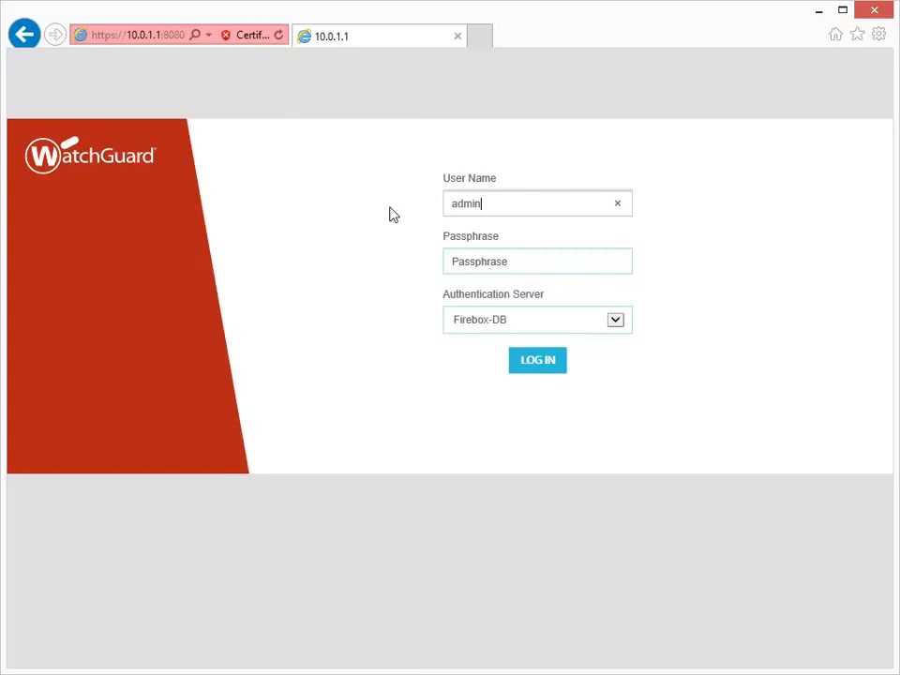
{"action": "key", "text": "Tab"}
{"action": "type", "text": "readwrite"}
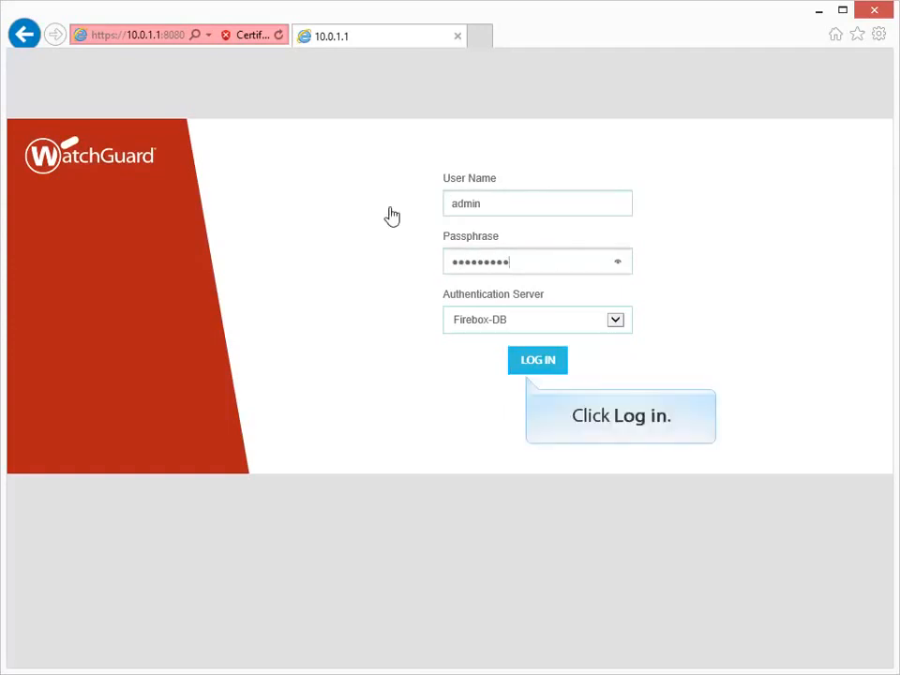
{"action": "left_click", "coordinate": [528, 364]}
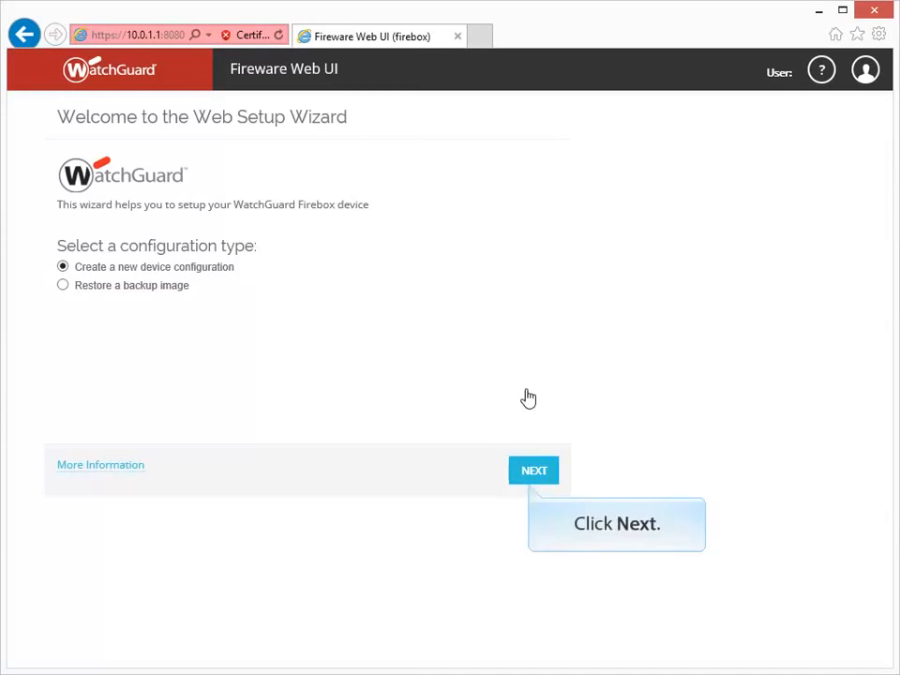
Step: Choose 'Create a new device configuration', accept the License Agreement terms, and continue
{"action": "left_click", "coordinate": [529, 475]}
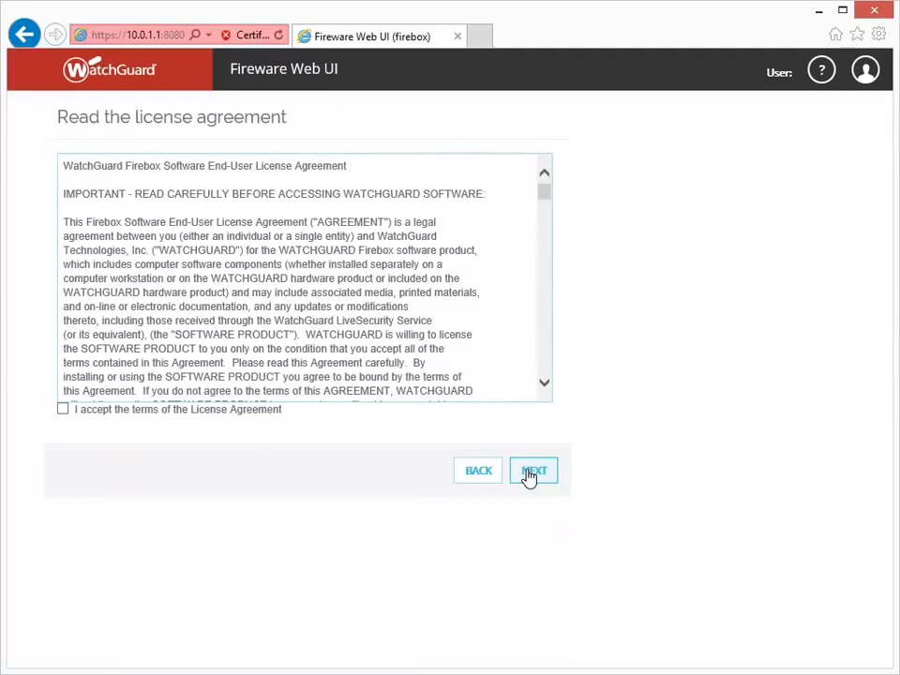
{"action": "left_click", "coordinate": [64, 412]}
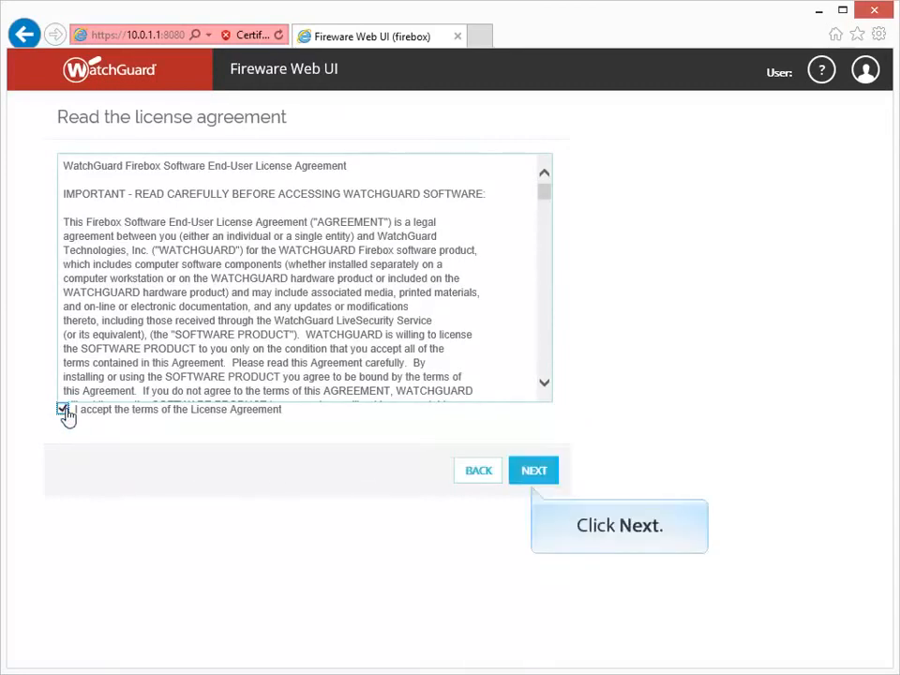
{"action": "left_click", "coordinate": [543, 474]}
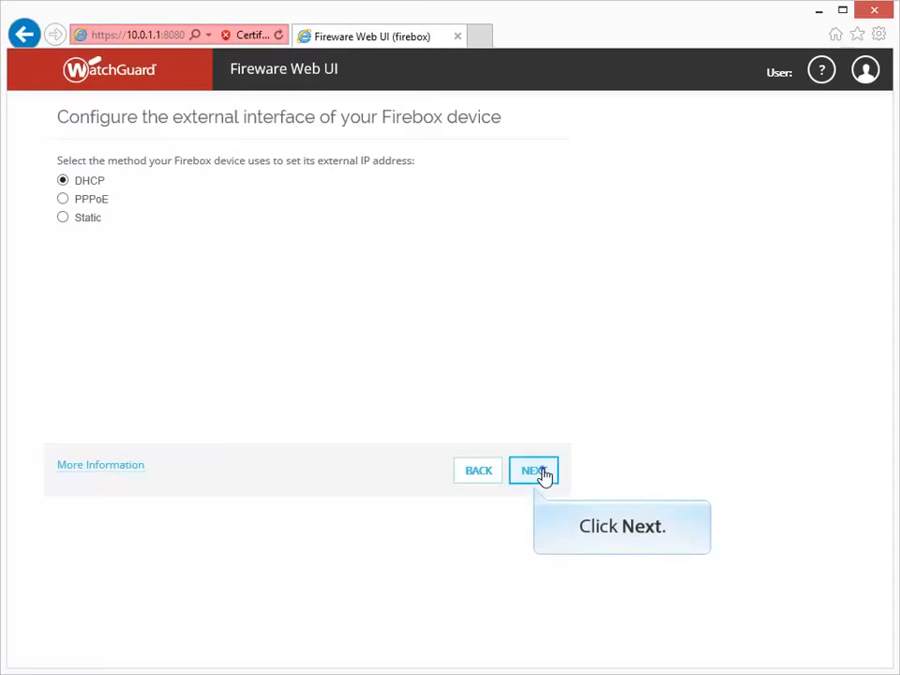
Step: Keep the external interface on DHCP, obtaining an IP address automatically with 8-hour leasing
{"action": "left_click", "coordinate": [533, 470]}
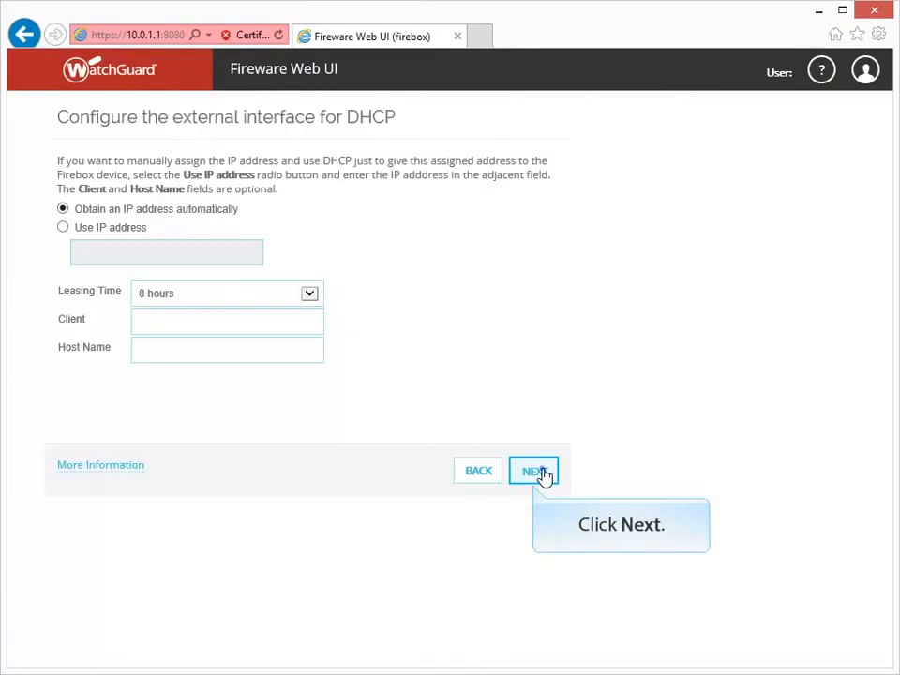
{"action": "left_click", "coordinate": [534, 471]}
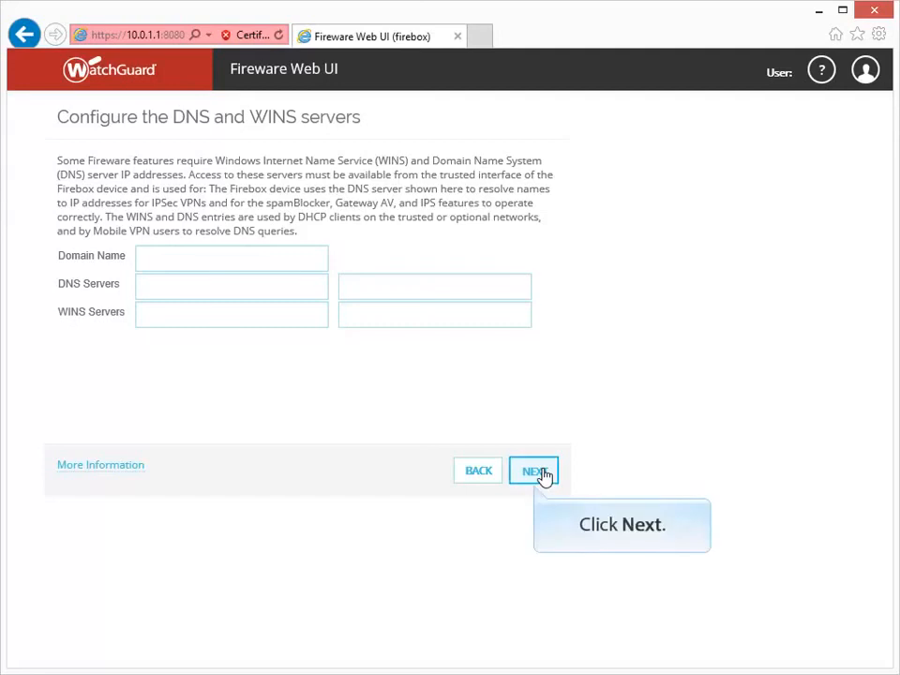
Step: Leave the DNS and WINS server fields blank and continue
{"action": "left_click", "coordinate": [541, 473]}
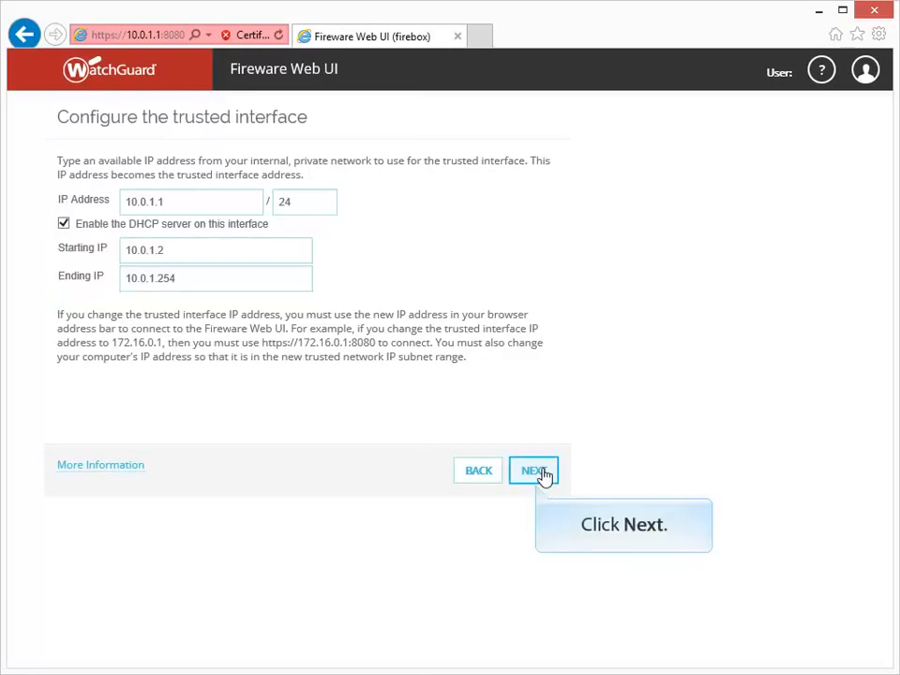
Step: Accept the trusted interface defaults, then enter and confirm the status and admin passphrases
{"action": "left_click", "coordinate": [542, 472]}
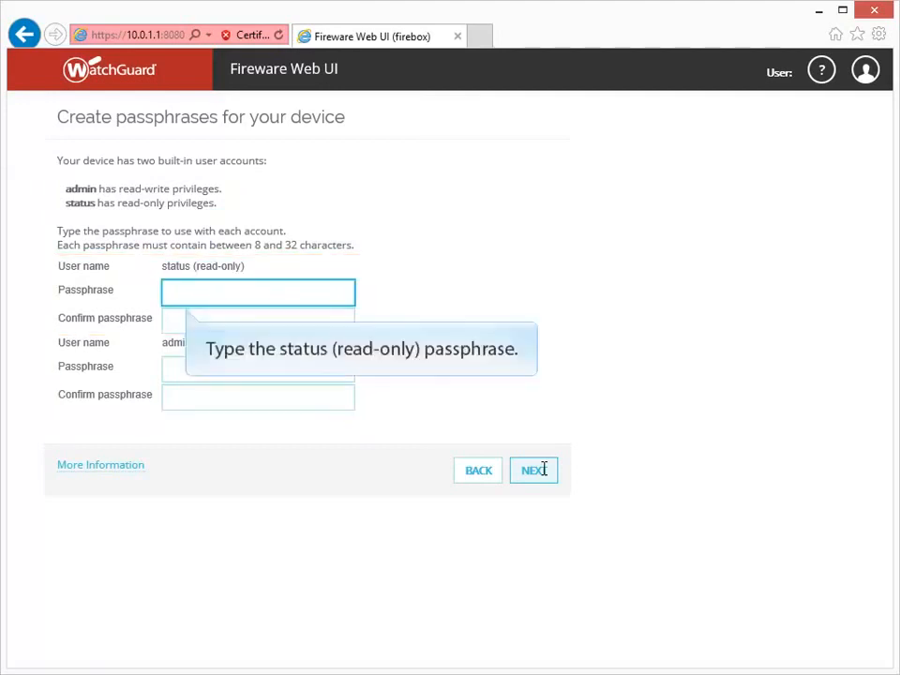
{"action": "type", "text": "readonly"}
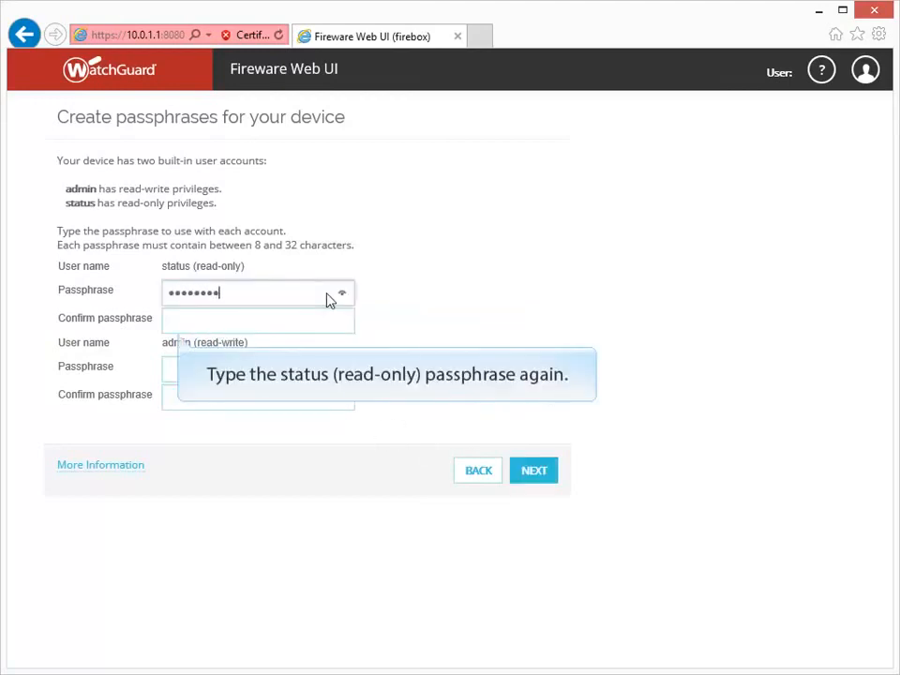
{"action": "key", "text": "Tab"}
{"action": "type", "text": "readonly"}
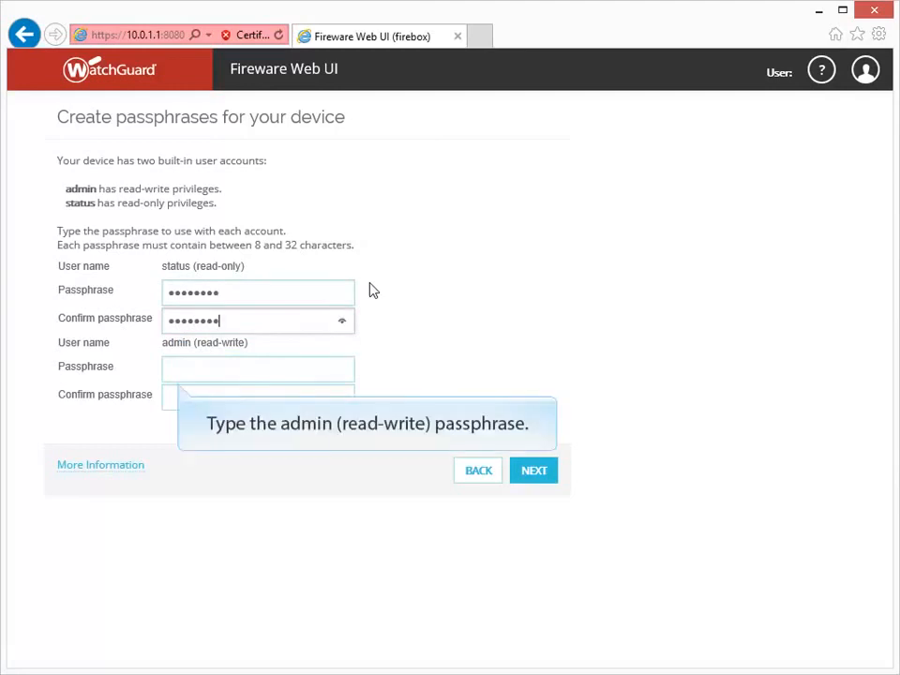
{"action": "key", "text": "Tab"}
{"action": "type", "text": "password"}
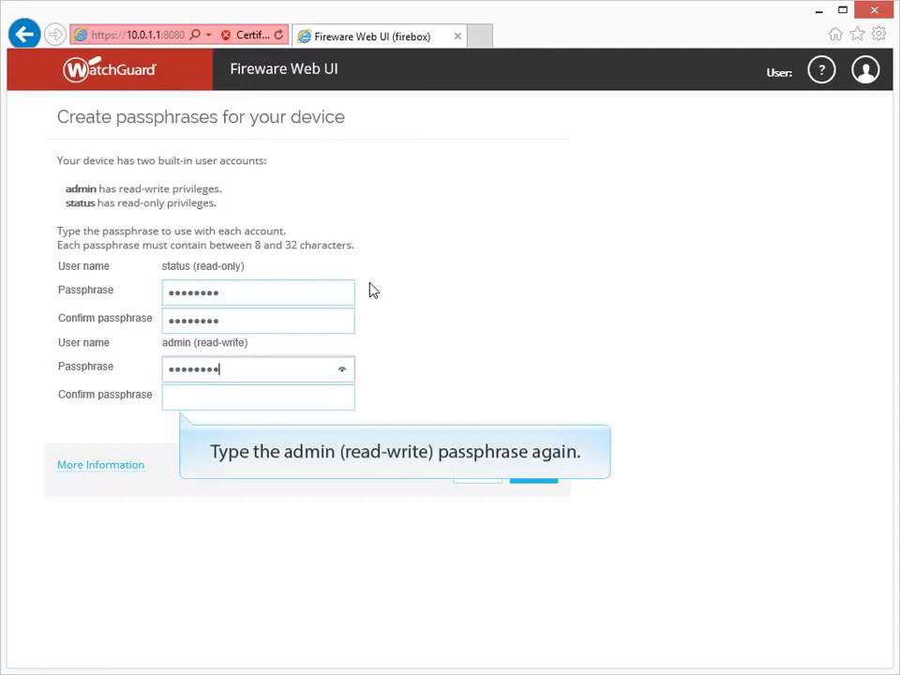
{"action": "key", "text": "Tab"}
{"action": "type", "text": "password"}
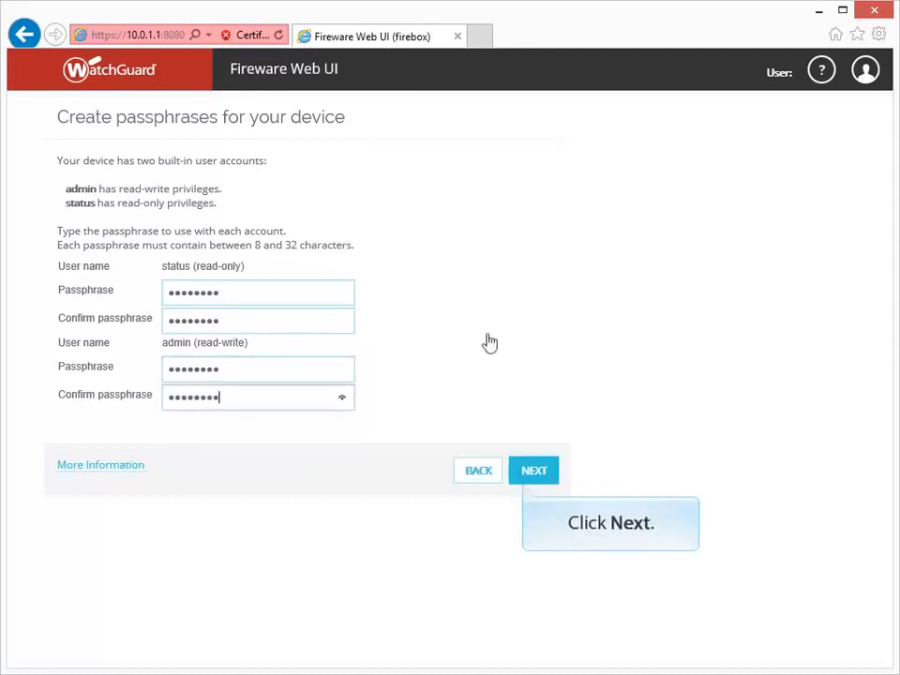
{"action": "left_click", "coordinate": [522, 469]}
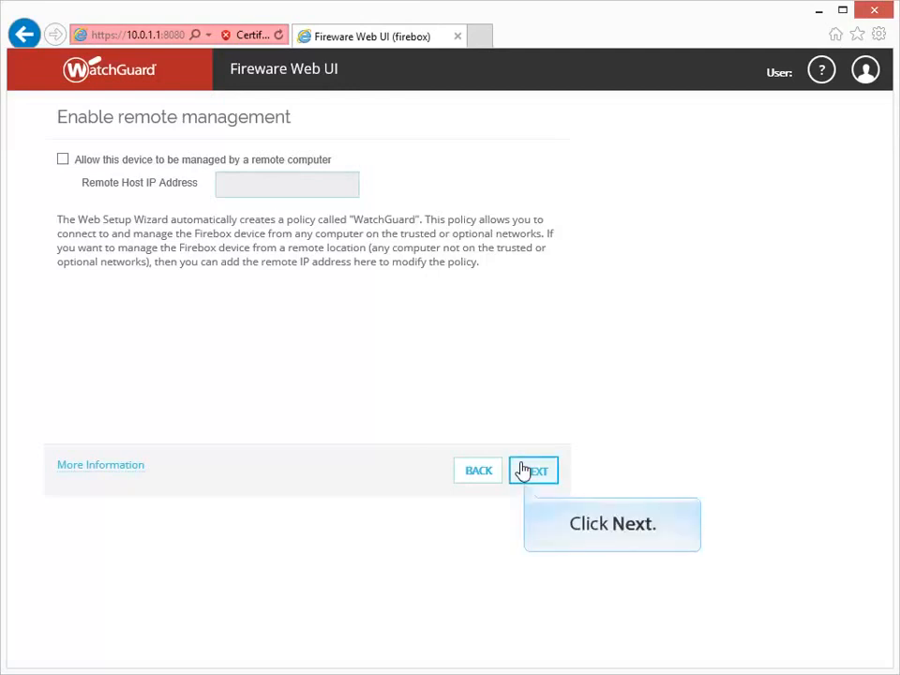
Step: Continue with 'Allow this device to be managed by a remote computer' left unchecked
{"action": "left_click", "coordinate": [522, 469]}
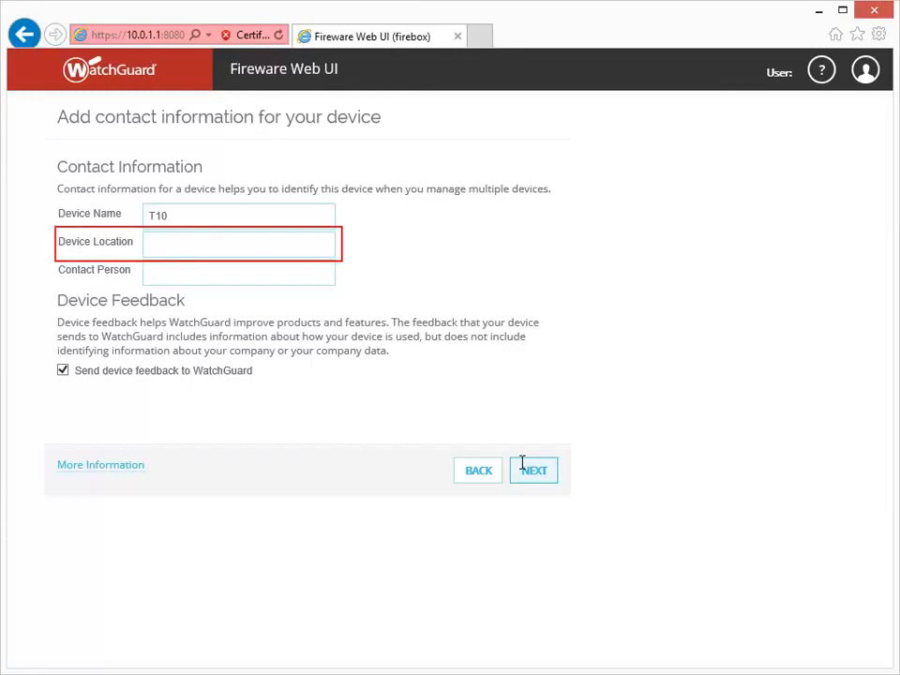
Step: Enter 'Branch Office' as Device Location and 'IT Dept' as Contact Person
{"action": "left_click", "coordinate": [151, 244]}
{"action": "type", "text": "Branch Office"}
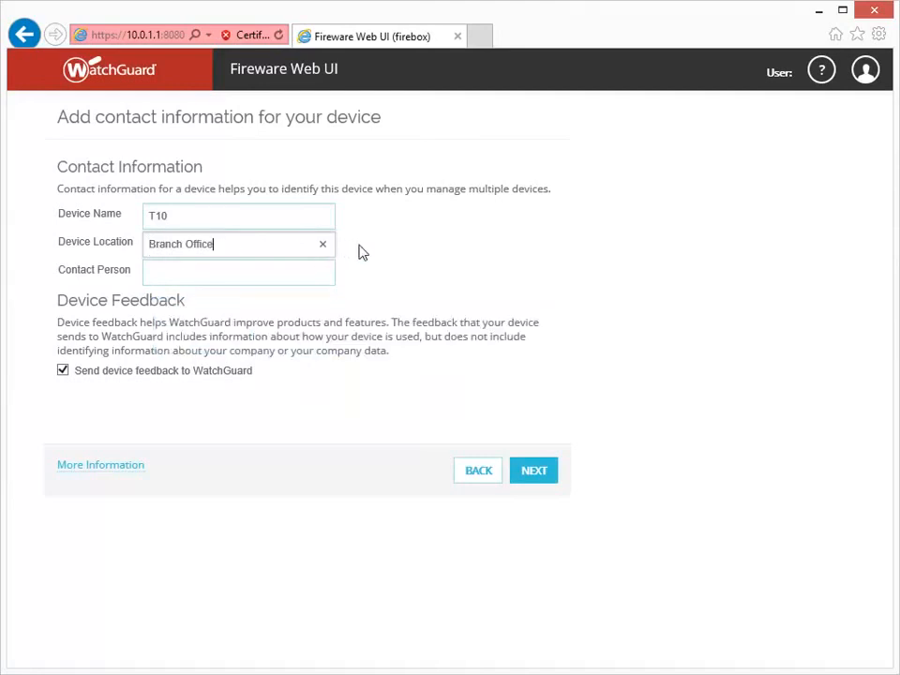
{"action": "key", "text": "Tab"}
{"action": "type", "text": "IT Dept"}
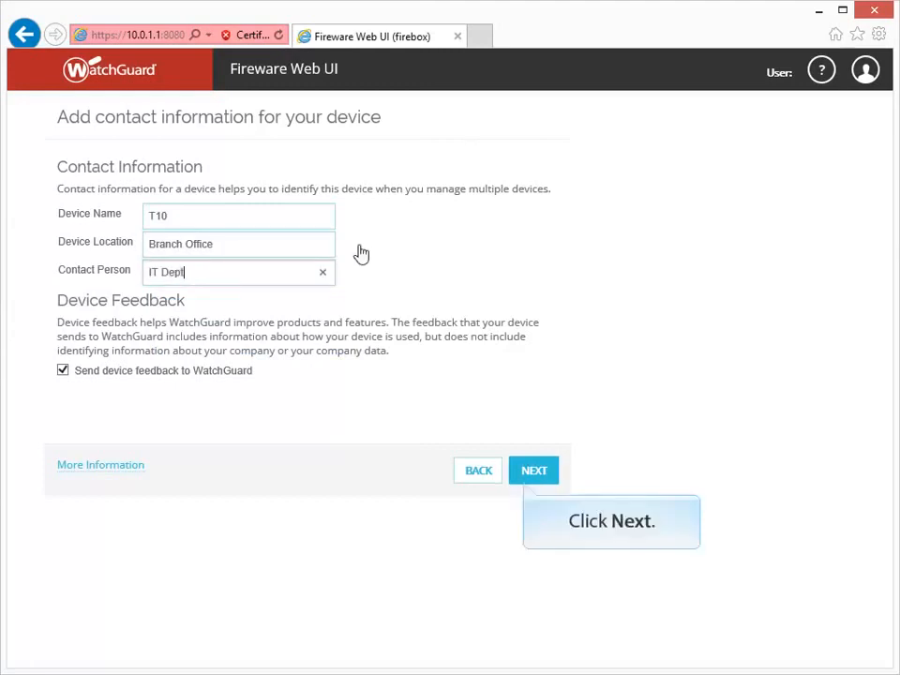
{"action": "left_click", "coordinate": [525, 474]}
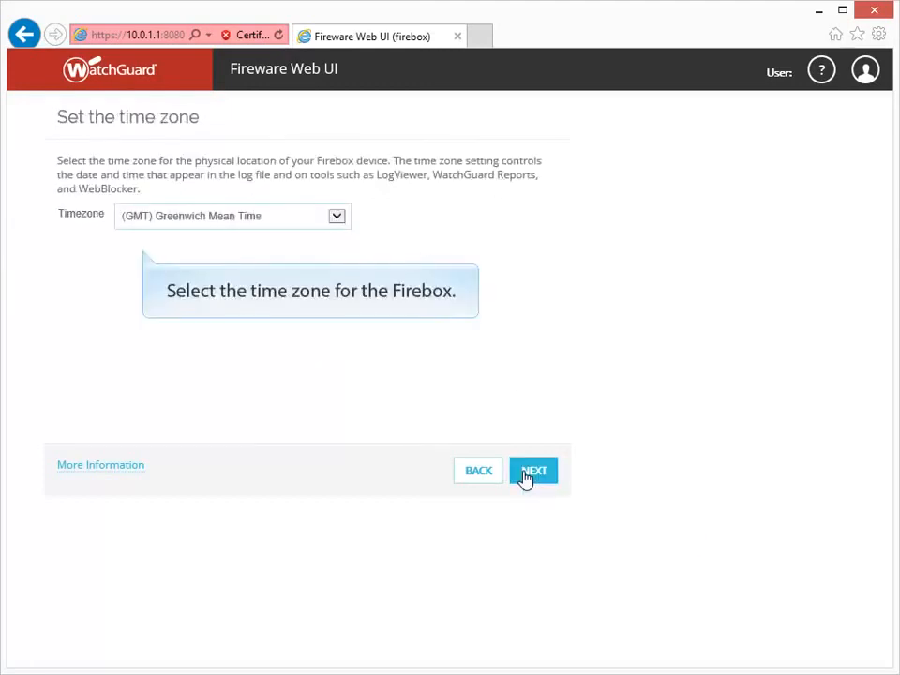
Step: Select (GMT-08:00) Pacific Time (US & Canada), Tijuana as the Timezone
{"action": "left_click", "coordinate": [342, 221]}
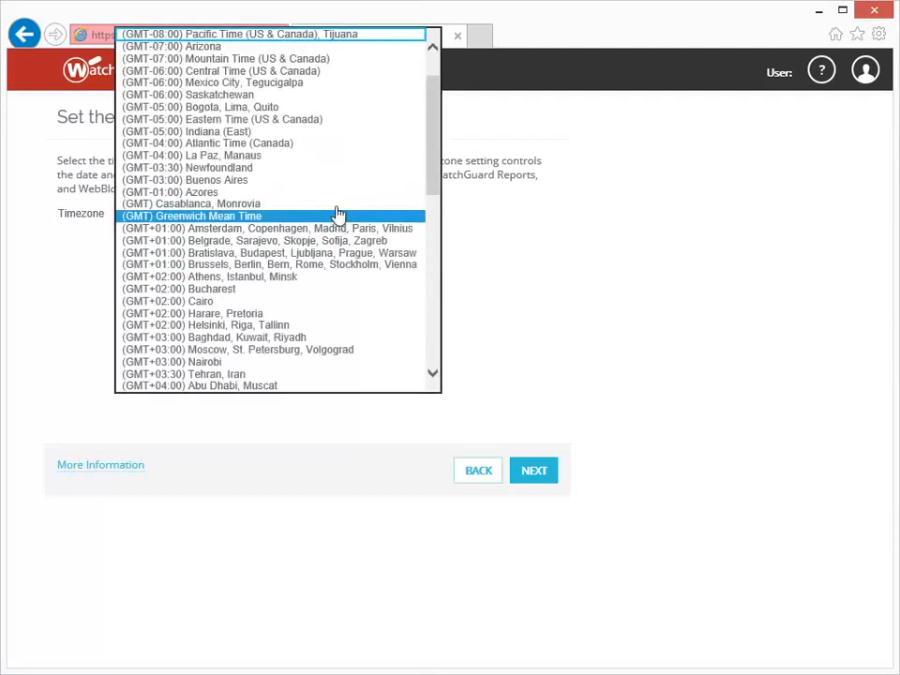
{"action": "left_click", "coordinate": [329, 38]}
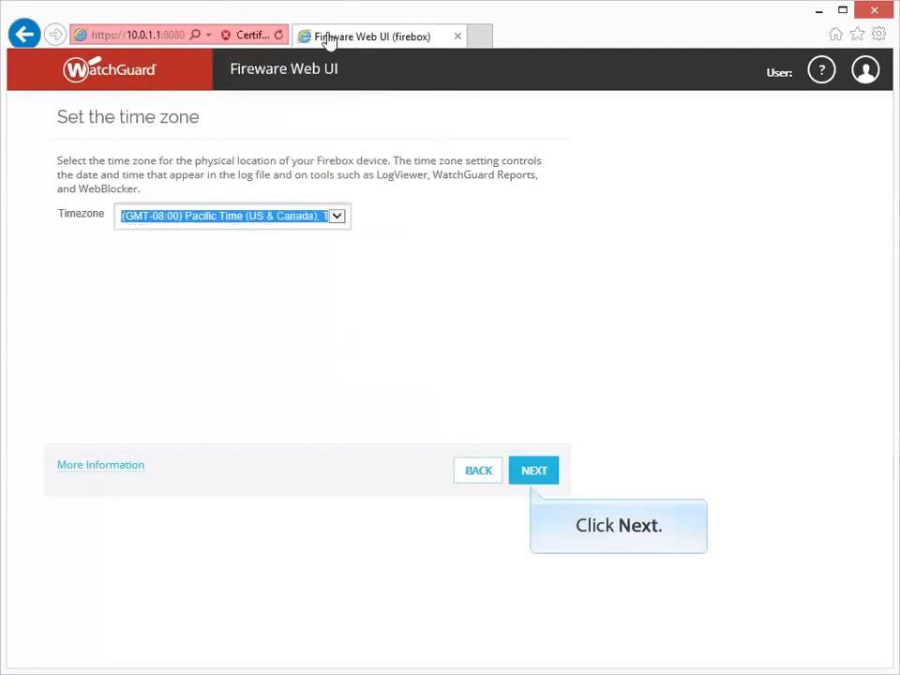
{"action": "left_click", "coordinate": [533, 471]}
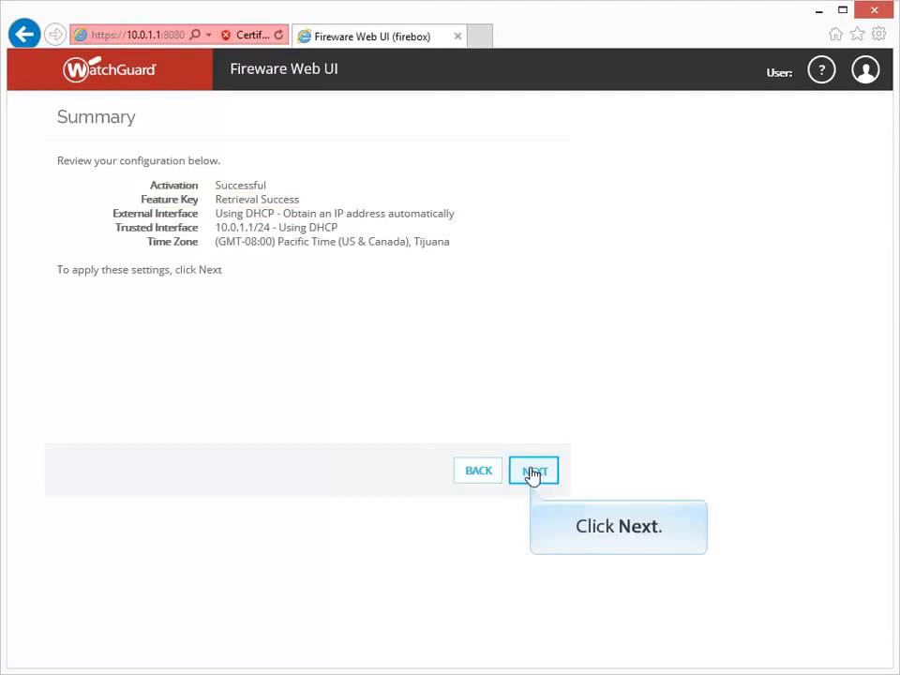
Step: Apply the Summary page settings to finish setup and open the T10 Dashboard
{"action": "left_click", "coordinate": [533, 471]}
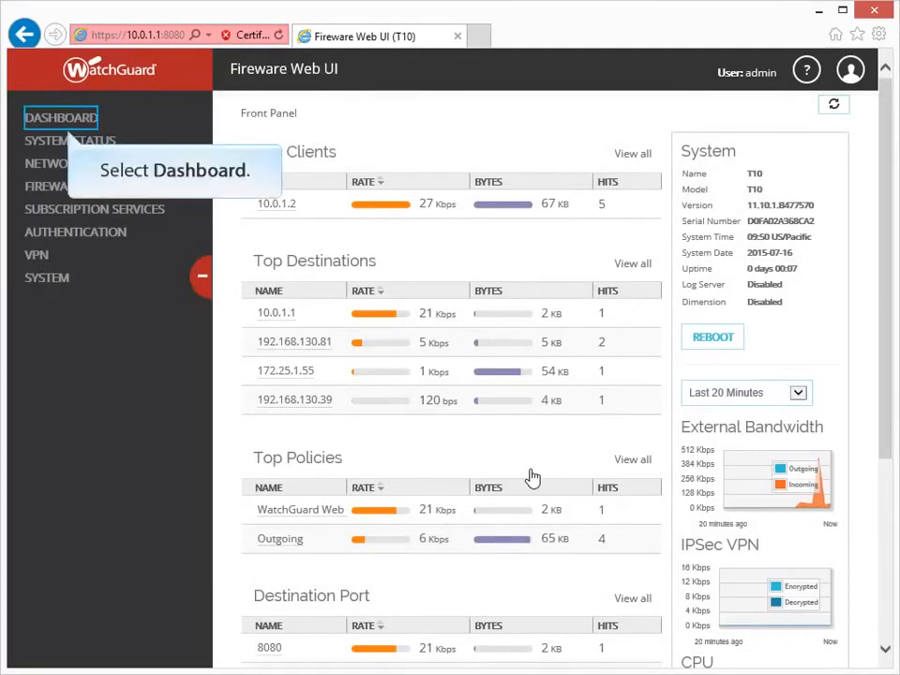
Step: Show the dashboard's Interfaces page in Detail view with the Firebox DNS servers
{"action": "left_click", "coordinate": [85, 119]}
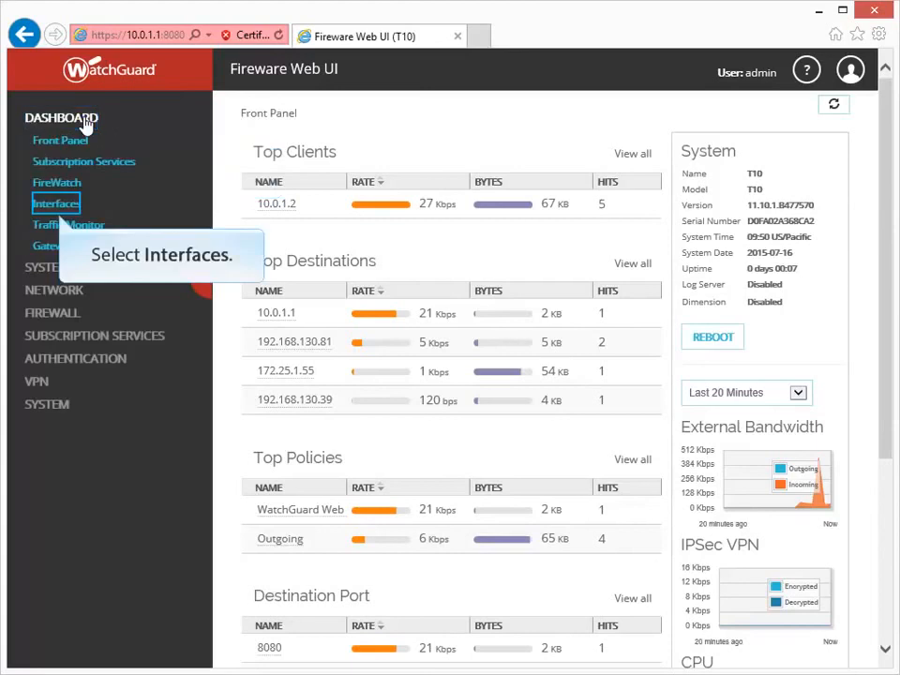
{"action": "left_click", "coordinate": [47, 207]}
{"action": "left_click", "coordinate": [368, 160]}
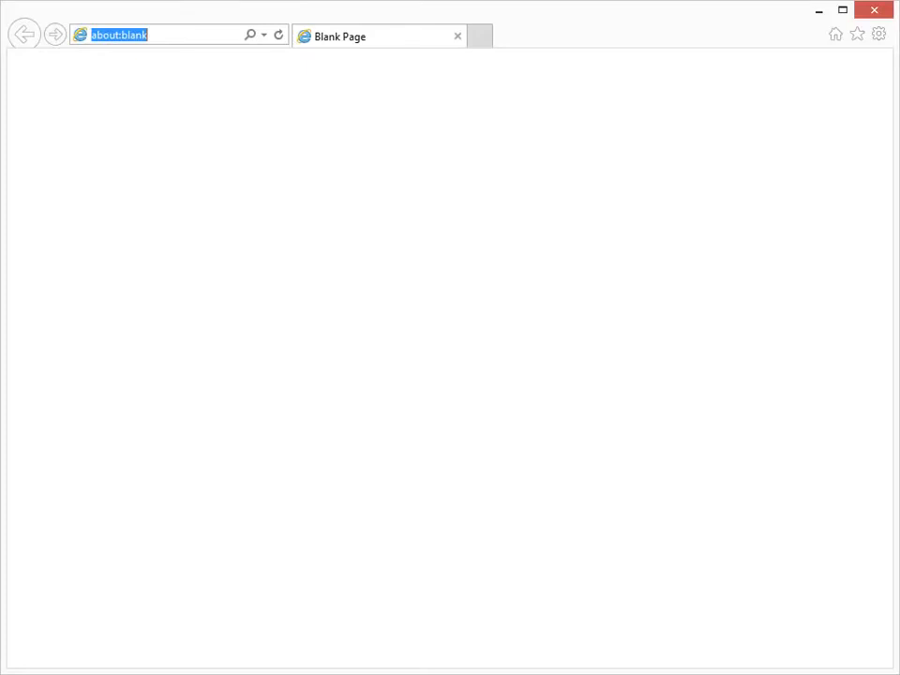
{"action": "type", "text": "www.watchguard.com"}
{"action": "key", "text": "Return"}
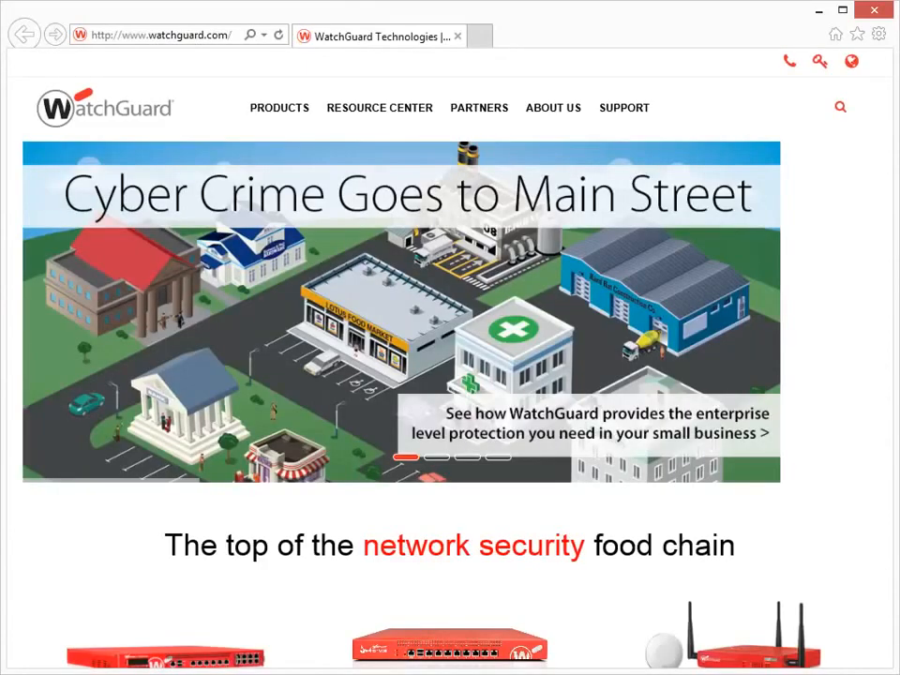